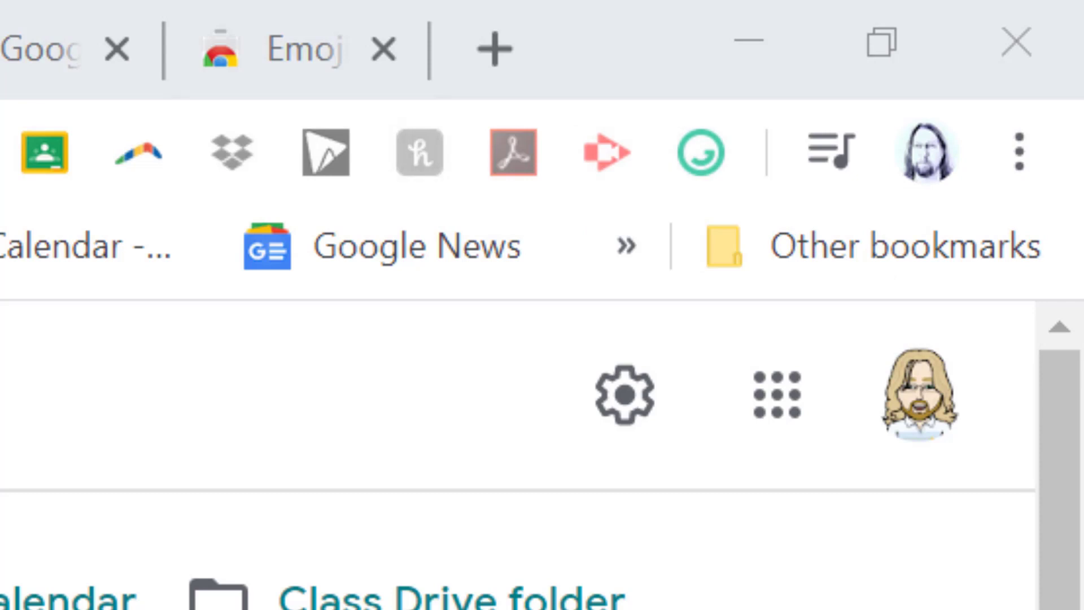
- Review the blog's section on adding emojis in Google Classroom and bring up the Emoji Keyboard by JoyPixels page
{"action": "left_click", "coordinate": [28, 62]}
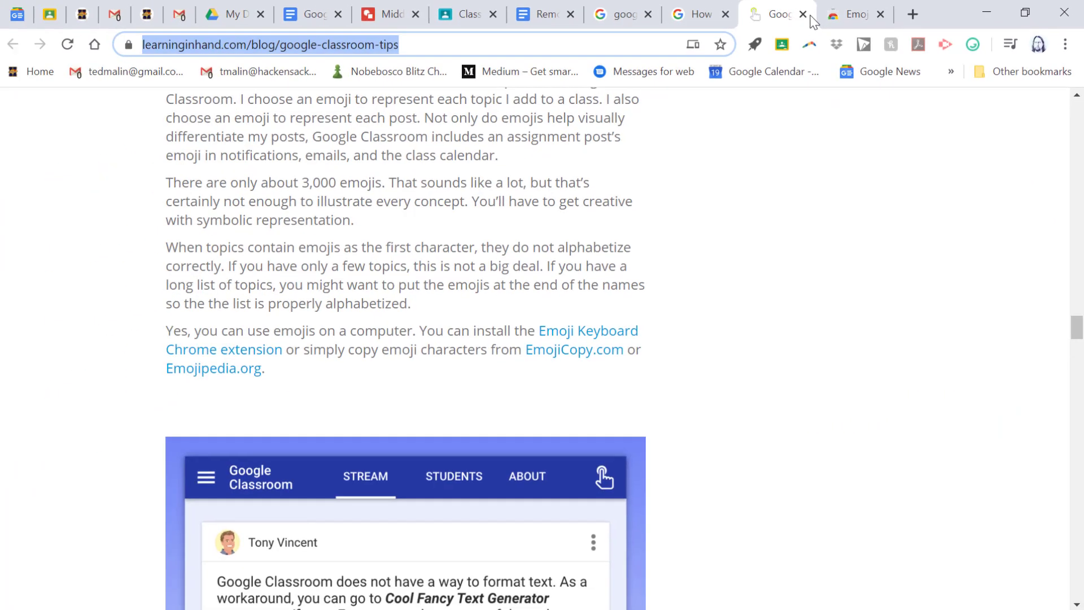
{"action": "scroll", "coordinate": [747, 174], "scroll_direction": "up", "scroll_amount": 5}
{"action": "scroll", "coordinate": [747, 174], "scroll_direction": "up", "scroll_amount": 4}
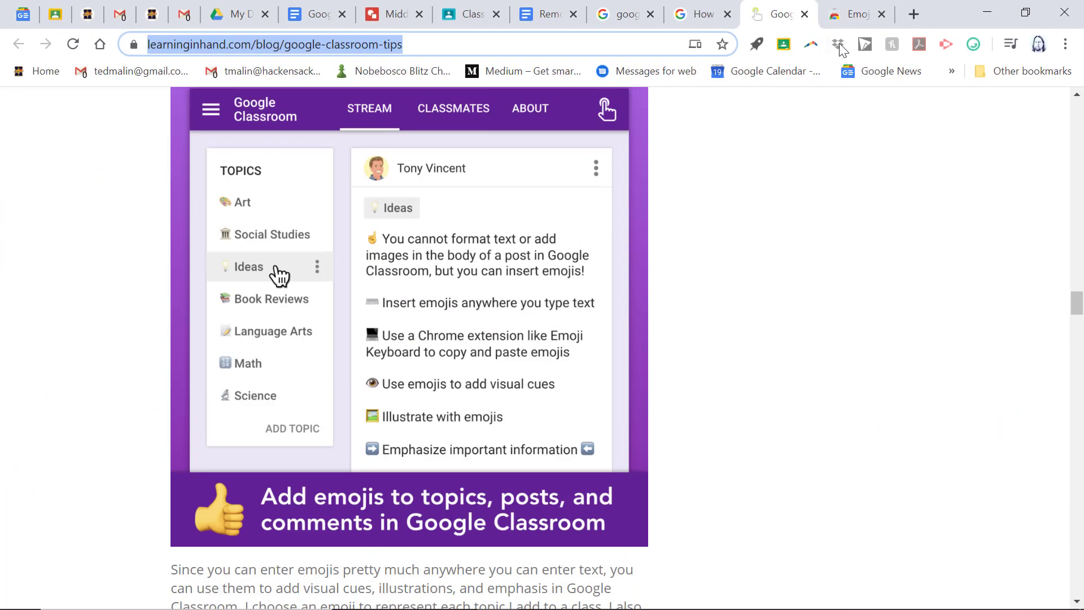
{"action": "left_click", "coordinate": [849, 16]}
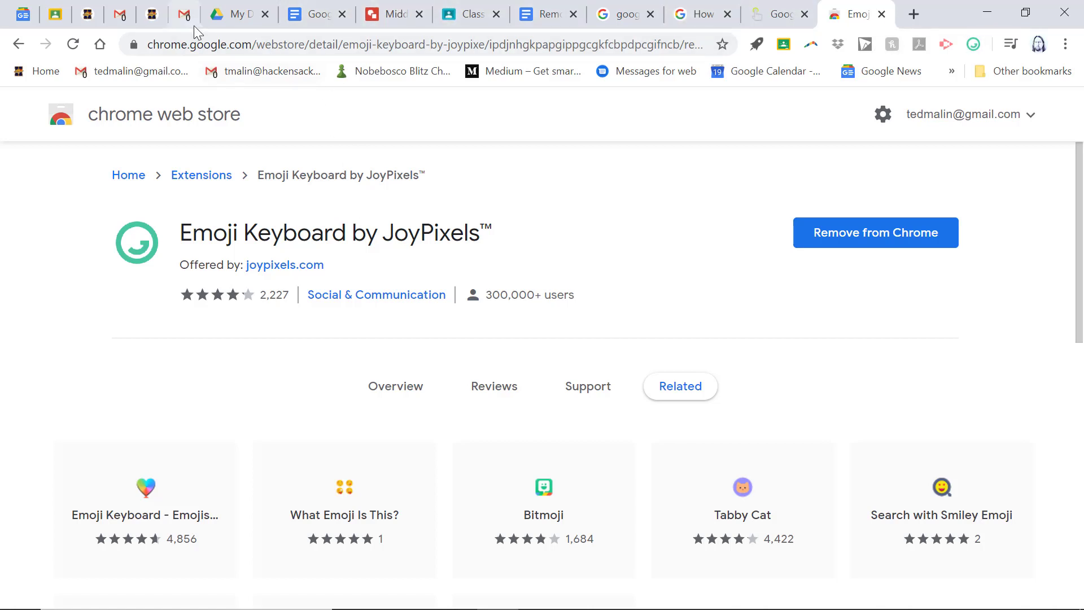
- Switch to Google Classroom and open the "CAD drawing using TinkerCAD!" assignment for editing
{"action": "left_click", "coordinate": [468, 15]}
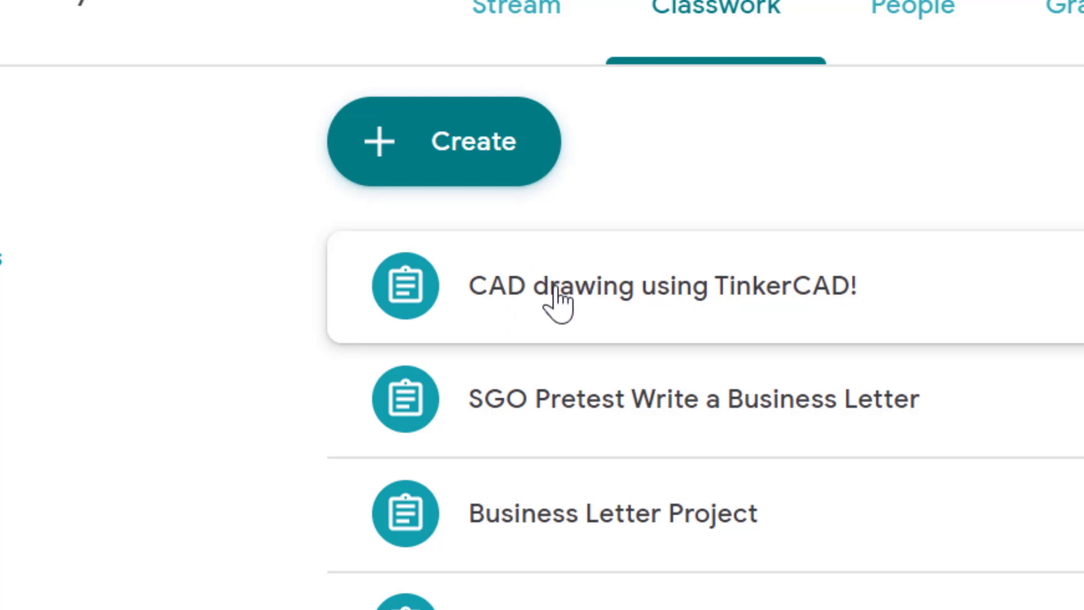
{"action": "left_click", "coordinate": [716, 310]}
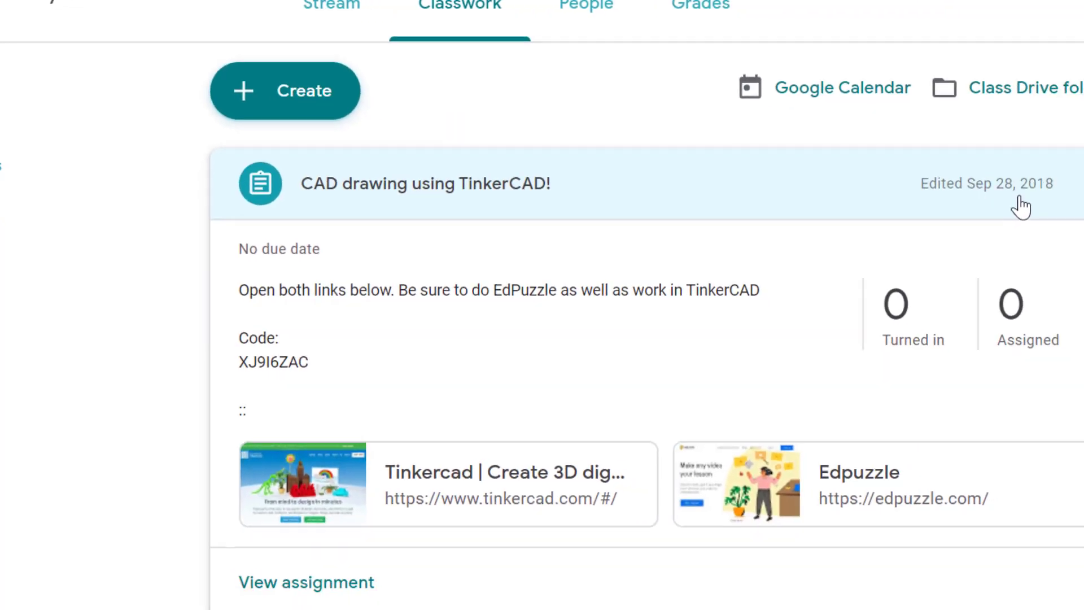
{"action": "left_click", "coordinate": [1036, 176]}
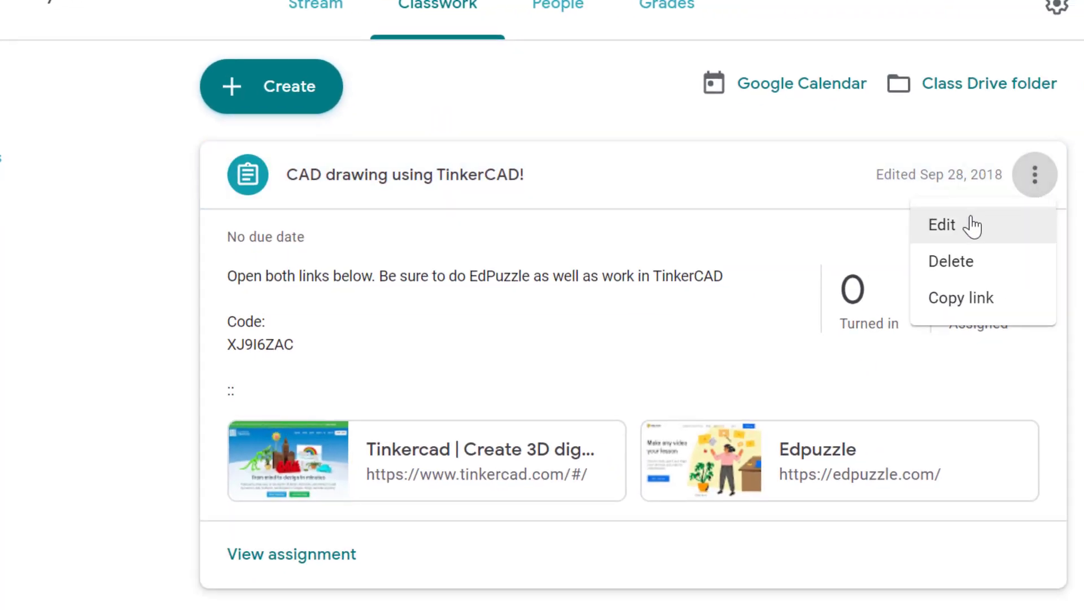
{"action": "left_click", "coordinate": [973, 226]}
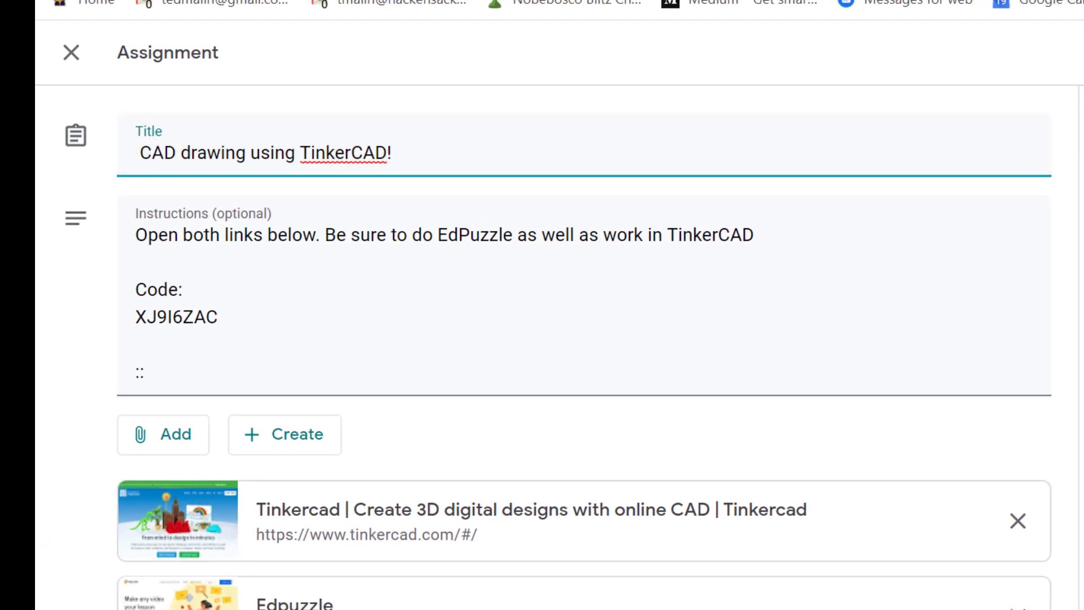
- Copy the smiling face with sunglasses emoji from the emoji keyboard and paste it at the start of the assignment title
{"action": "left_click", "coordinate": [972, 44]}
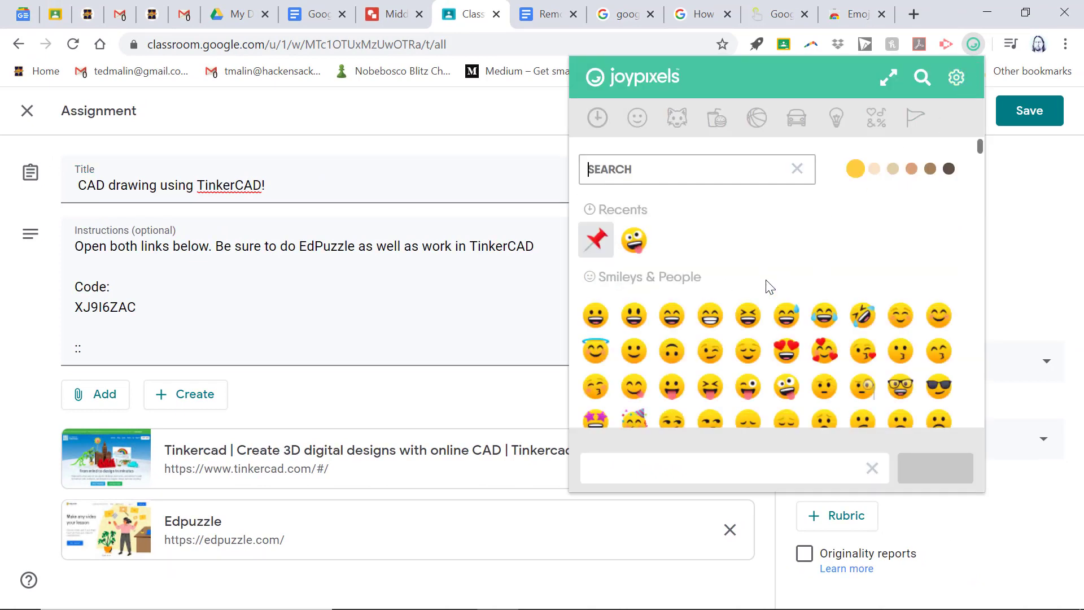
{"action": "scroll", "coordinate": [769, 286], "scroll_direction": "down", "scroll_amount": 3}
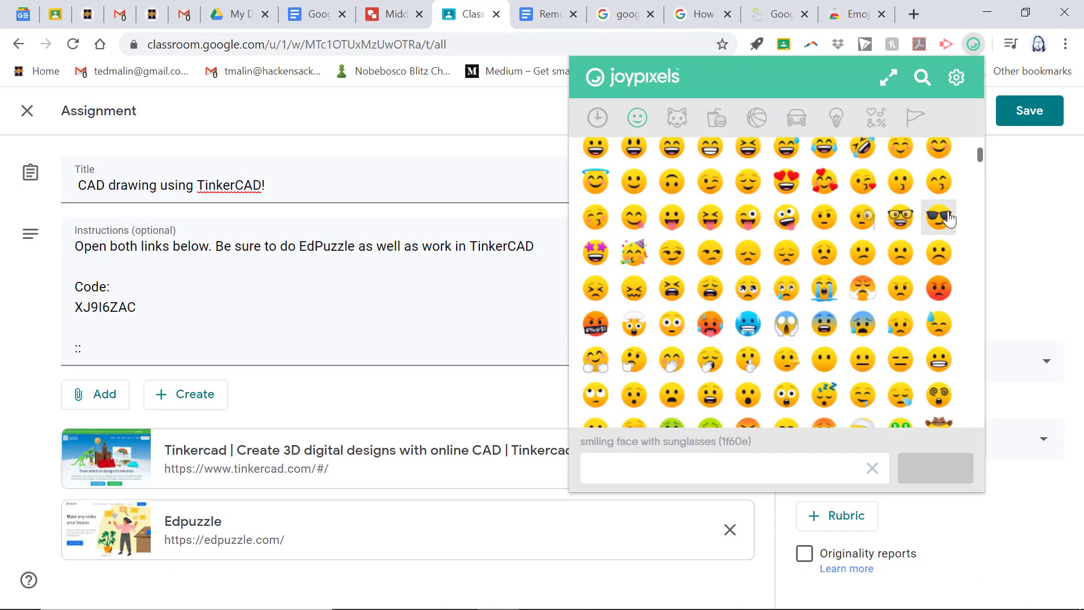
{"action": "left_click", "coordinate": [938, 223]}
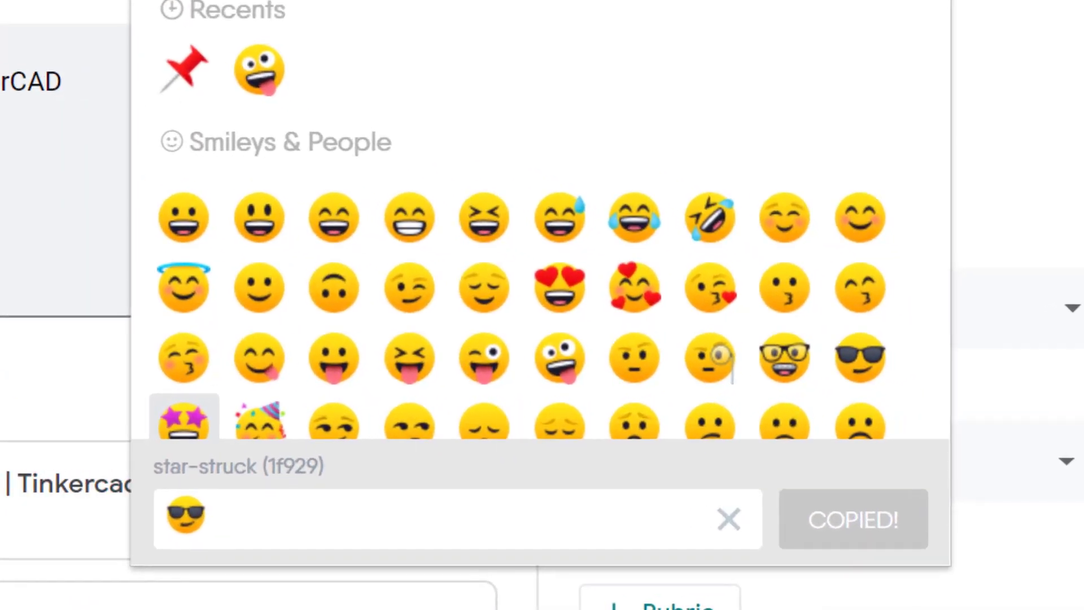
{"action": "left_click", "coordinate": [76, 184]}
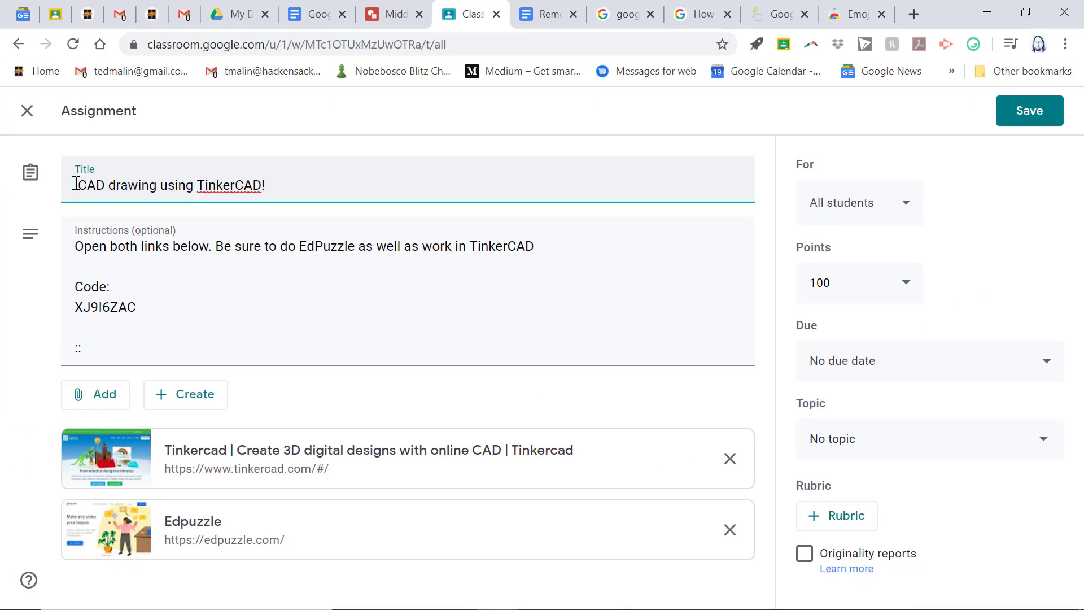
{"action": "type", "text": "😎"}
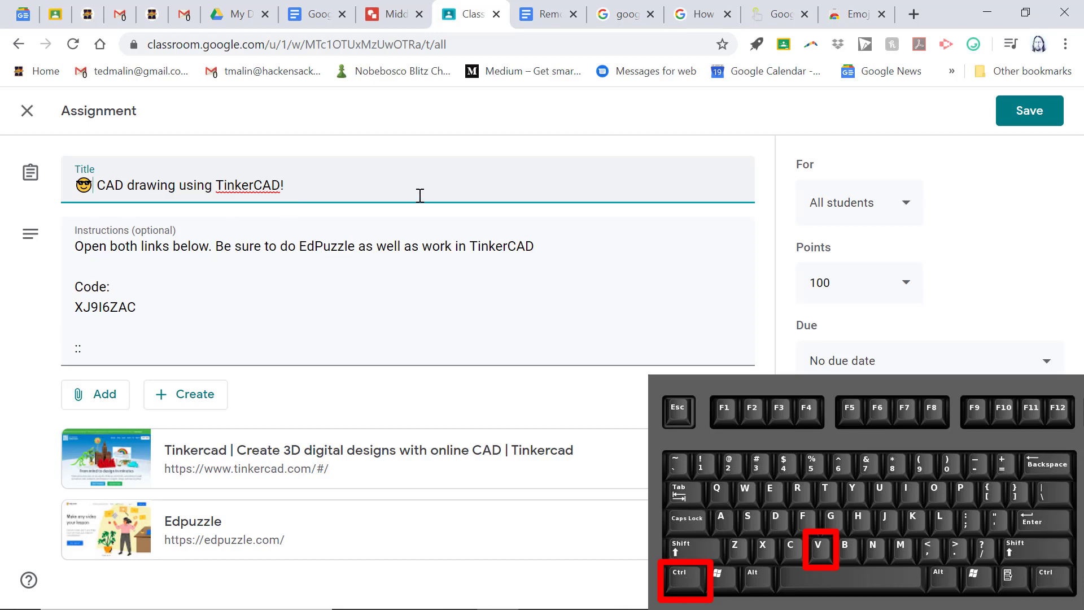
- Insert the blue car emoji from Travel & Places on the blank line above "Code:" in the instructions, and close the assignment without saving
{"action": "left_click", "coordinate": [458, 189]}
{"action": "left_click", "coordinate": [973, 44]}
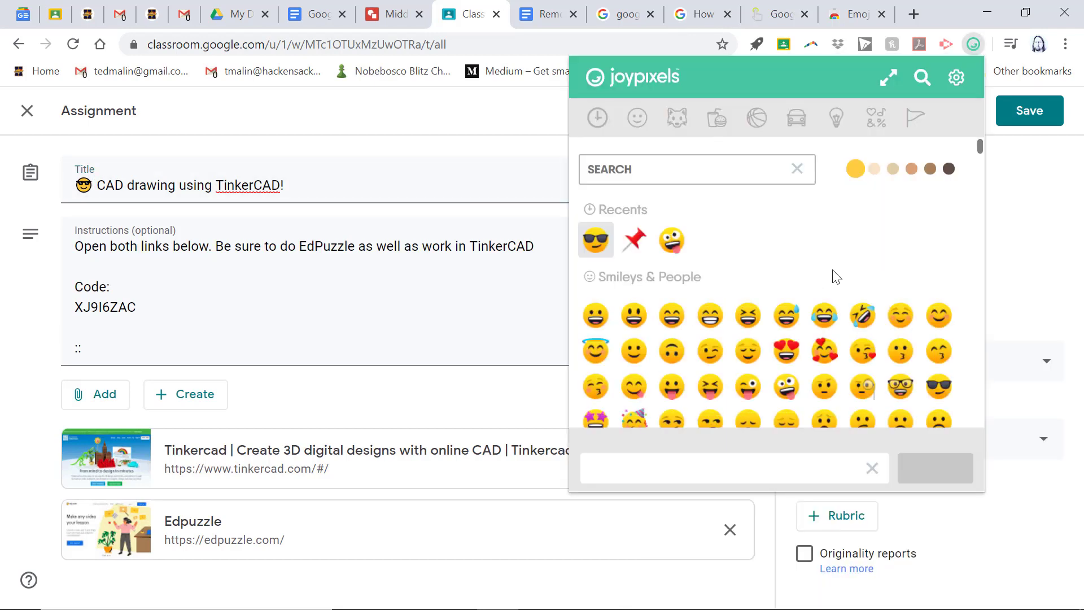
{"action": "scroll", "coordinate": [780, 314], "scroll_direction": "down", "scroll_amount": 10}
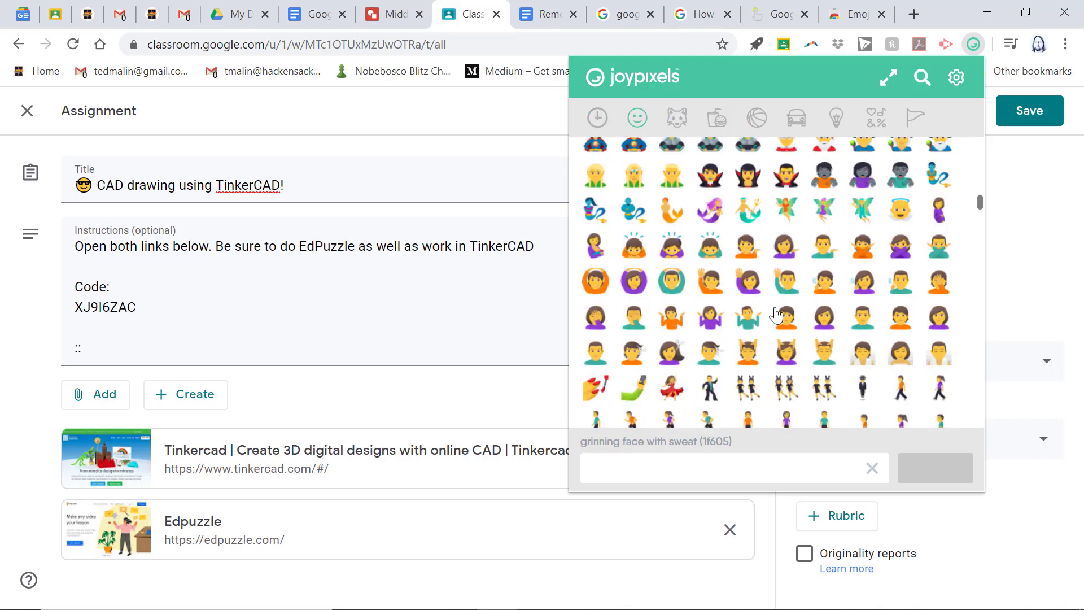
{"action": "scroll", "coordinate": [777, 314], "scroll_direction": "down", "scroll_amount": 10}
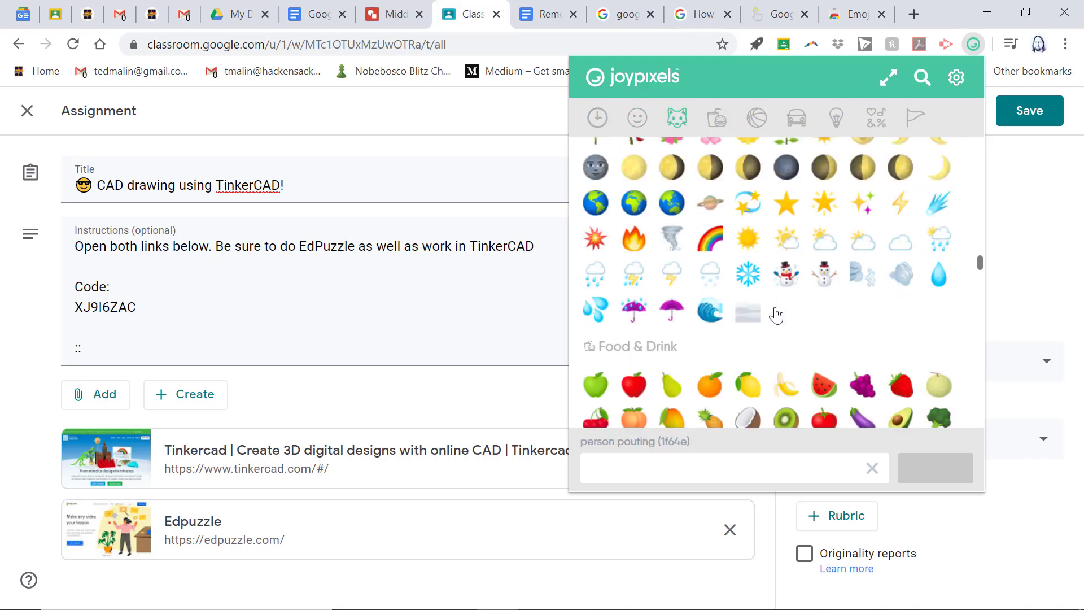
{"action": "scroll", "coordinate": [776, 316], "scroll_direction": "down", "scroll_amount": 15}
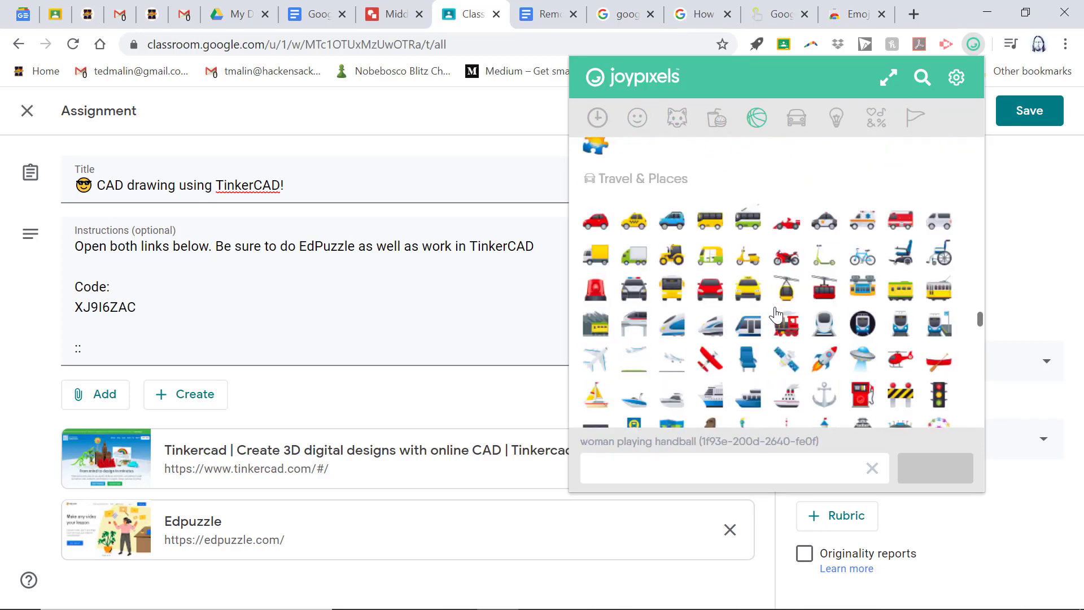
{"action": "left_click", "coordinate": [673, 218]}
{"action": "scroll", "coordinate": [678, 212], "scroll_direction": "up", "scroll_amount": 2}
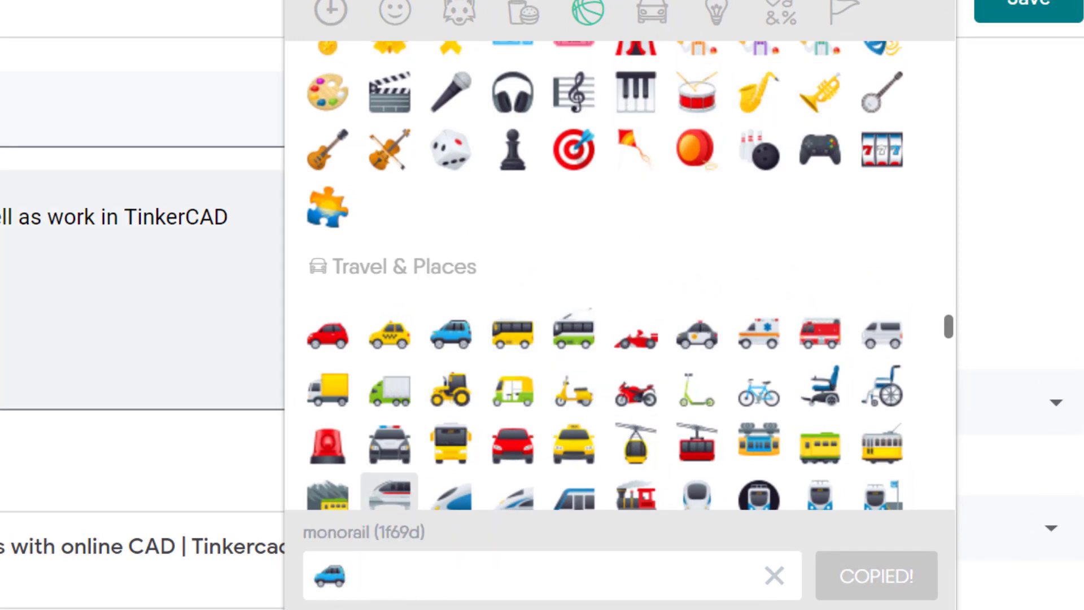
{"action": "left_click", "coordinate": [133, 267]}
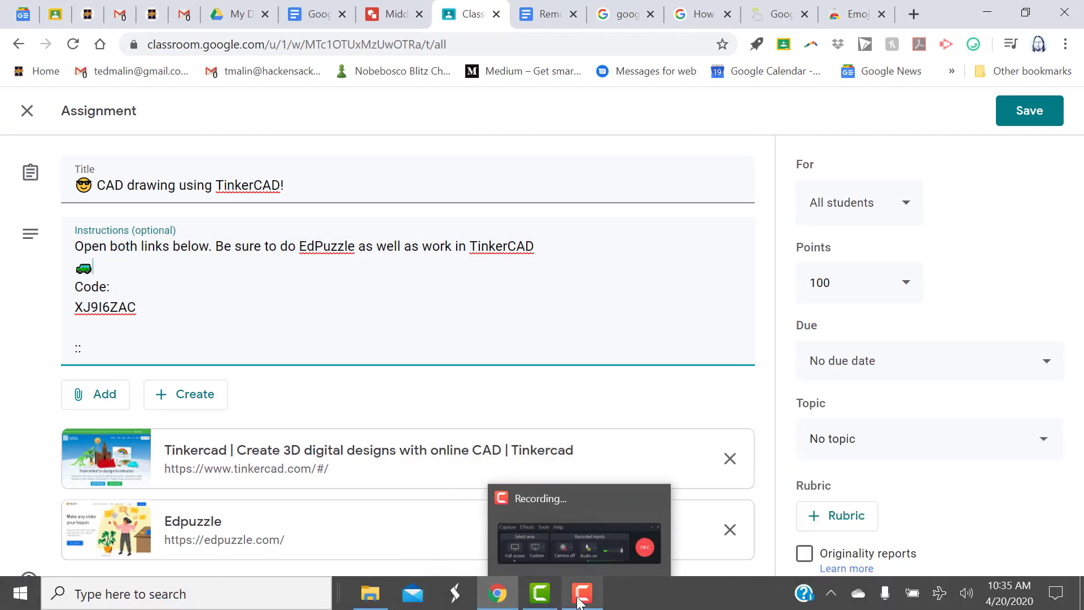
{"action": "left_click", "coordinate": [580, 602]}
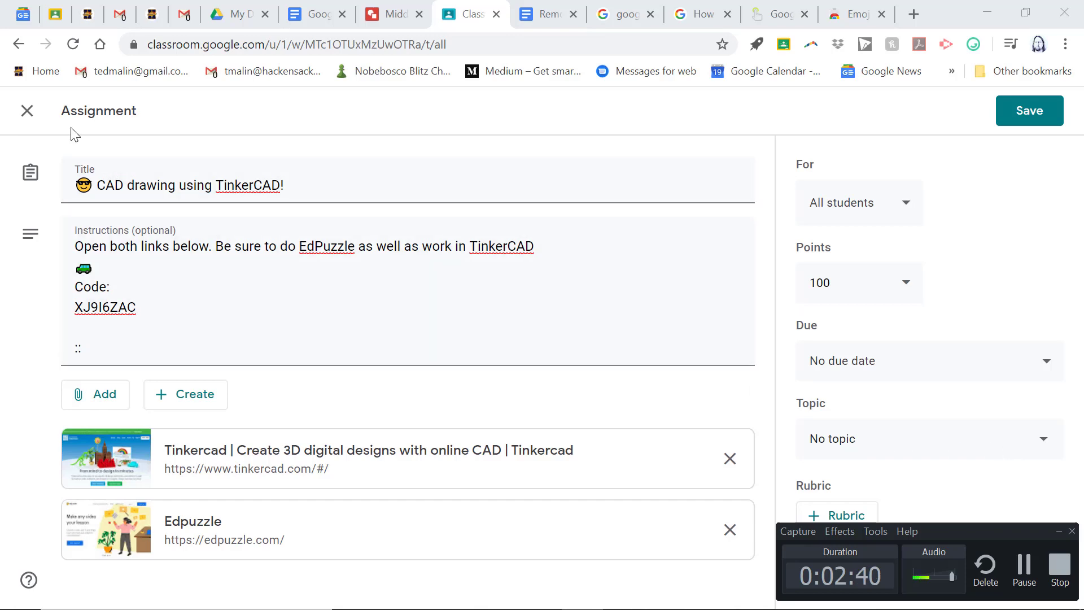
{"action": "left_click", "coordinate": [38, 115]}
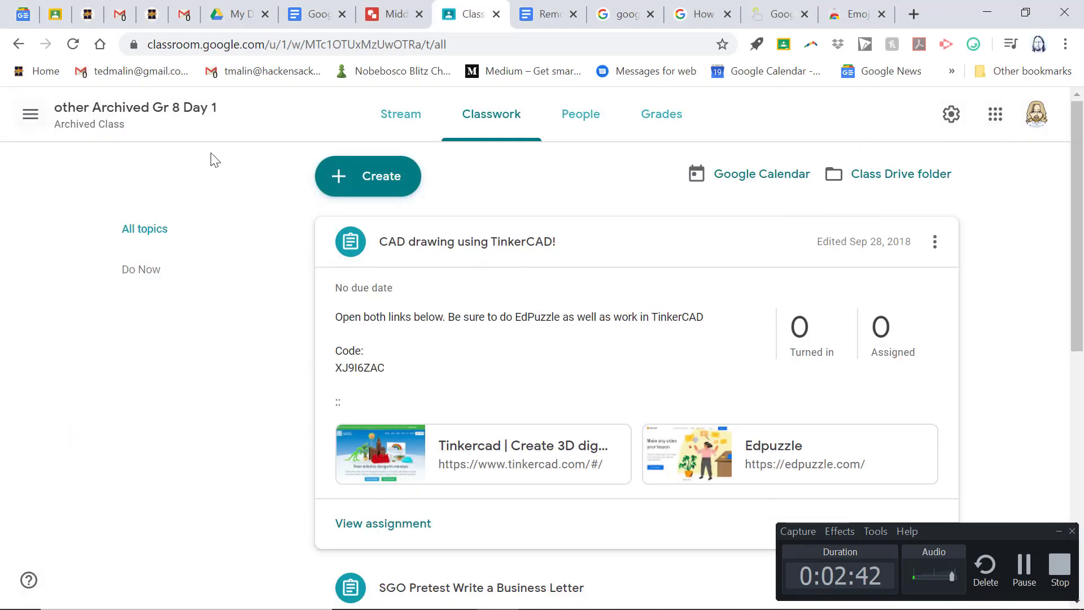
- Start a new announcement in the class Stream with the text "asdasfd adf adf adf"
{"action": "left_click", "coordinate": [401, 115]}
{"action": "scroll", "coordinate": [448, 358], "scroll_direction": "down", "scroll_amount": 3}
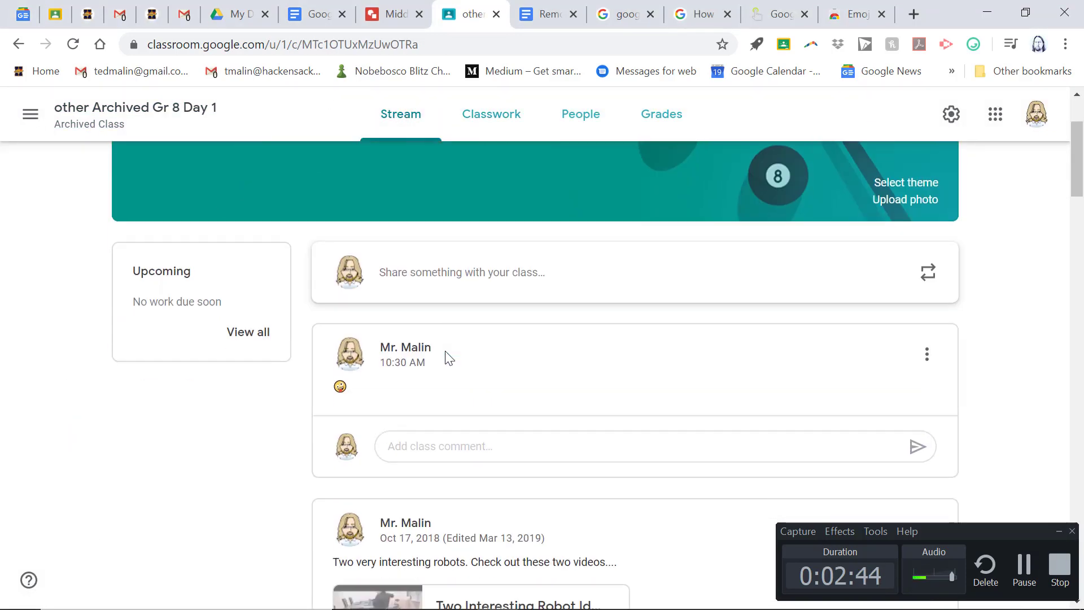
{"action": "left_click", "coordinate": [447, 263]}
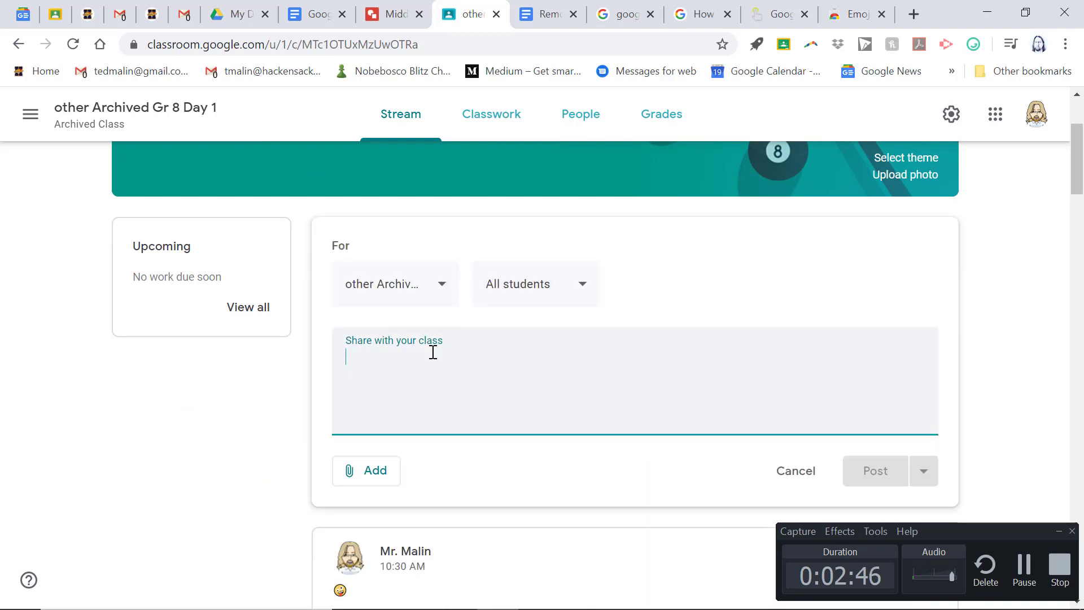
{"action": "type", "text": "asdasfd adf adf adf"}
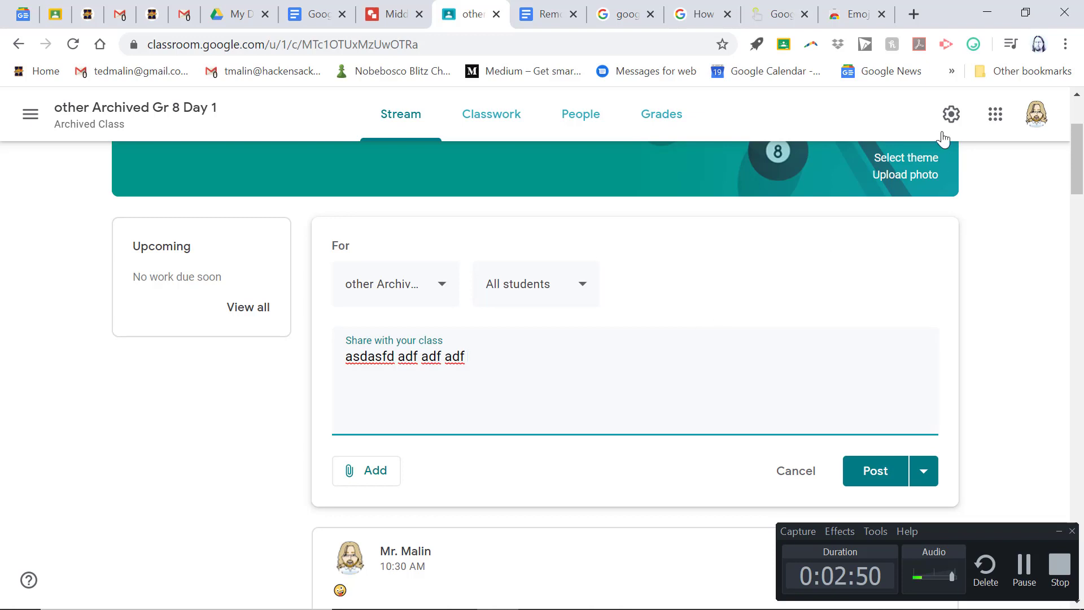
- Open the emoji keyboard and set its skin tone to medium-dark
{"action": "left_click", "coordinate": [974, 45]}
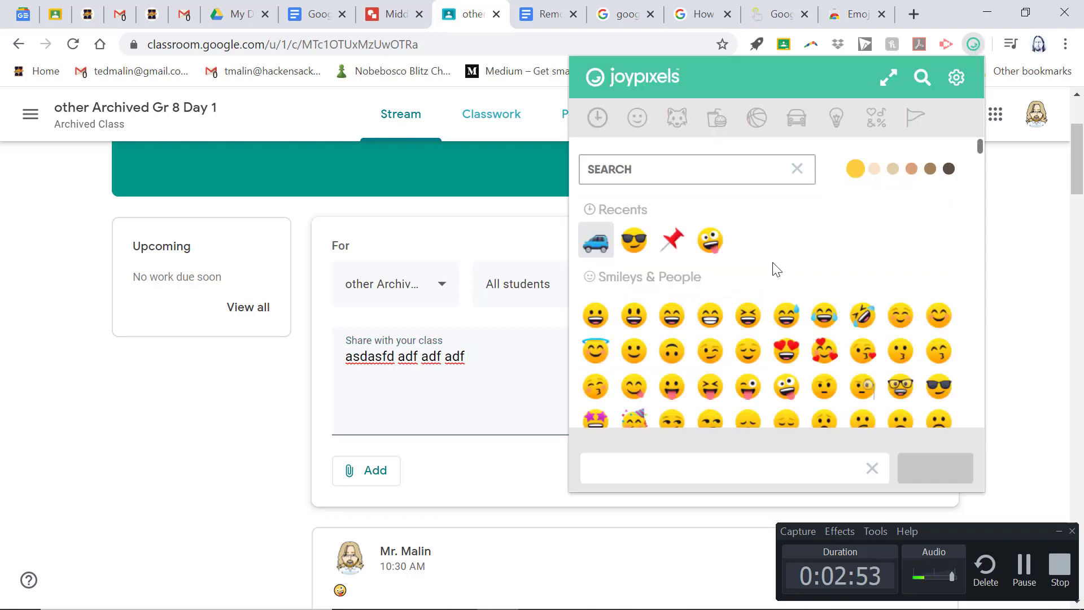
{"action": "left_click", "coordinate": [929, 168]}
{"action": "scroll", "coordinate": [867, 242], "scroll_direction": "down", "scroll_amount": 5}
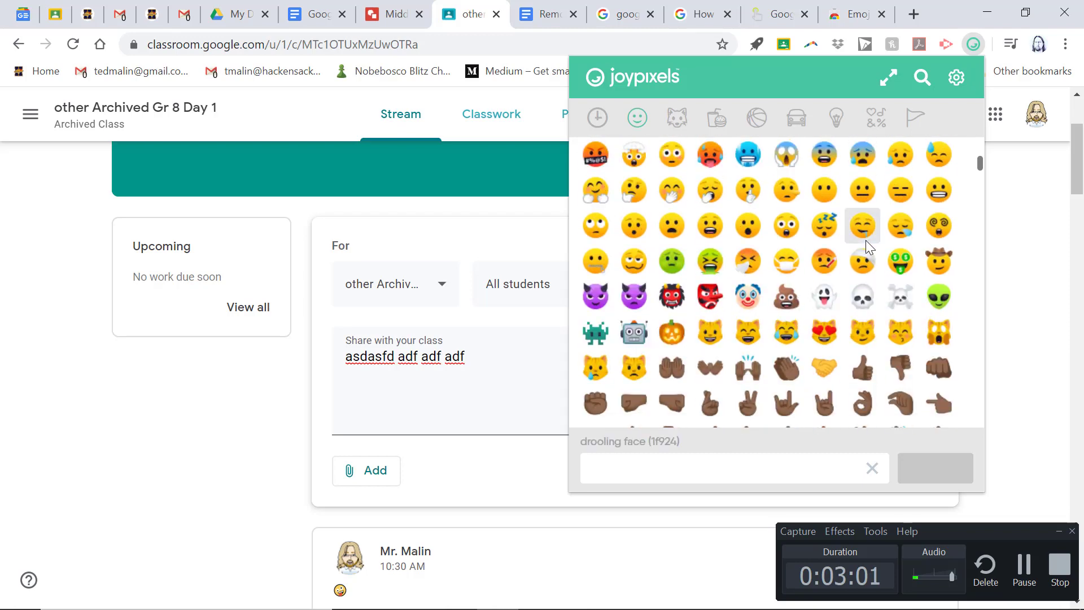
- Browse the emoji categories from people and animals through to Symbols, and return to the announcement text
{"action": "scroll", "coordinate": [867, 260], "scroll_direction": "down", "scroll_amount": 5}
{"action": "scroll", "coordinate": [867, 273], "scroll_direction": "down", "scroll_amount": 5}
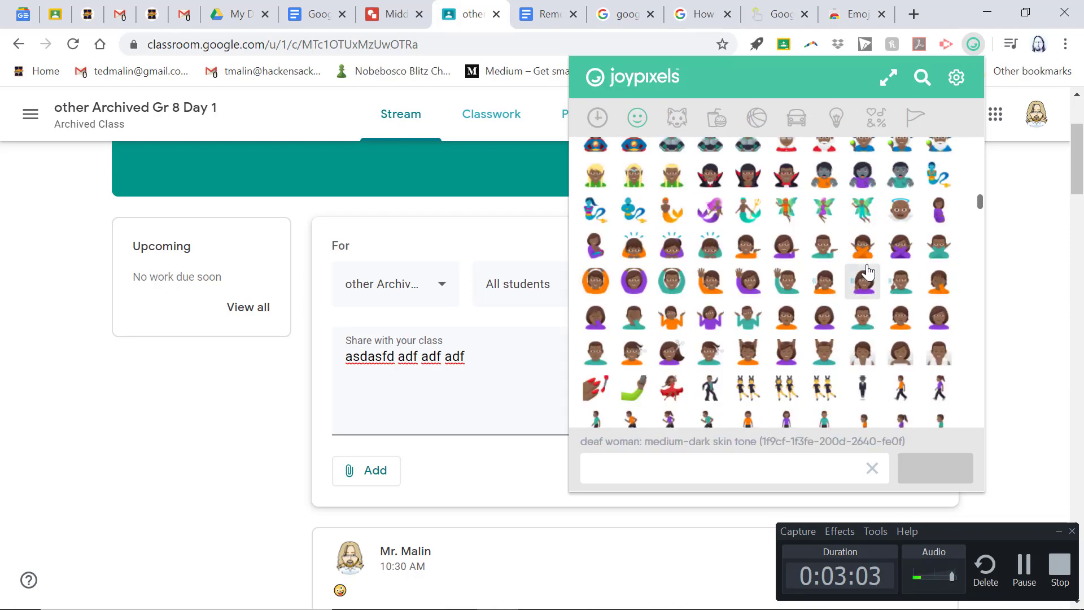
{"action": "scroll", "coordinate": [866, 272], "scroll_direction": "down", "scroll_amount": 6}
{"action": "scroll", "coordinate": [867, 272], "scroll_direction": "down", "scroll_amount": 20}
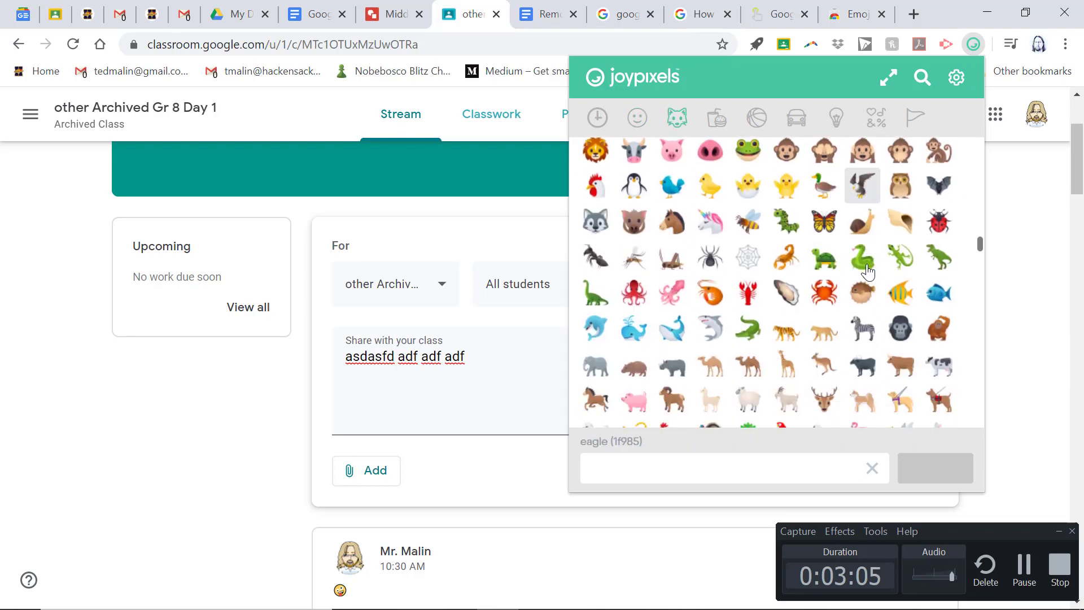
{"action": "scroll", "coordinate": [883, 140], "scroll_direction": "down", "scroll_amount": 15}
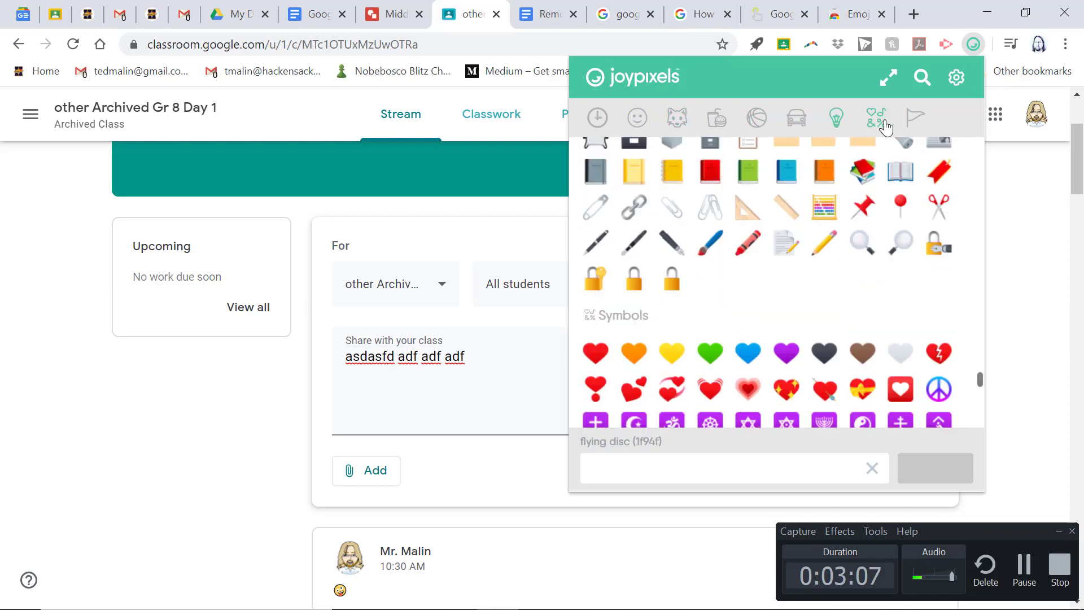
{"action": "scroll", "coordinate": [848, 280], "scroll_direction": "down", "scroll_amount": 1}
{"action": "scroll", "coordinate": [849, 283], "scroll_direction": "down", "scroll_amount": 10}
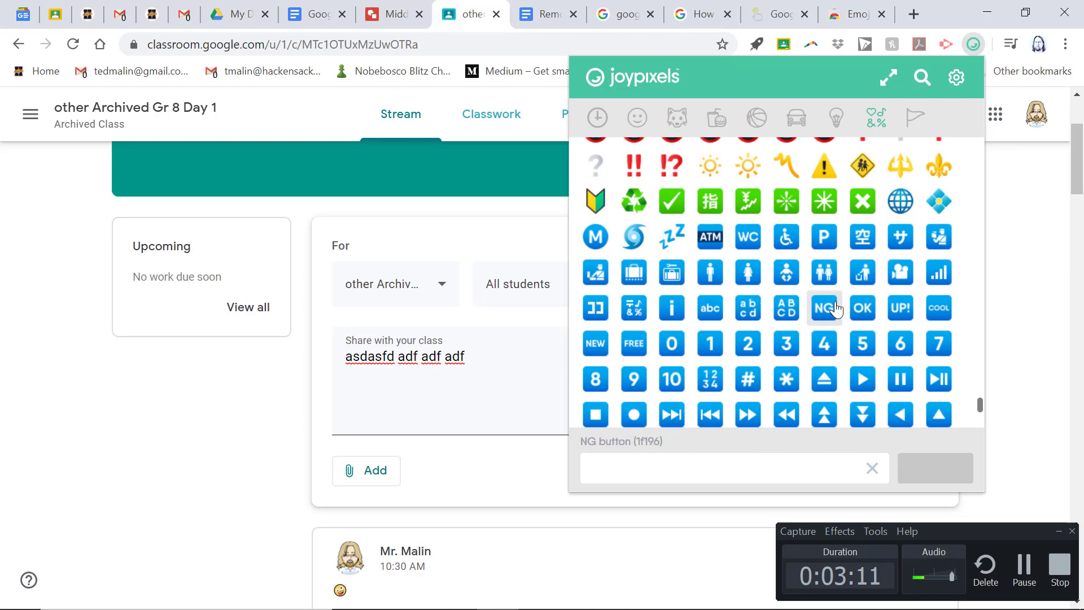
{"action": "left_click", "coordinate": [347, 363]}
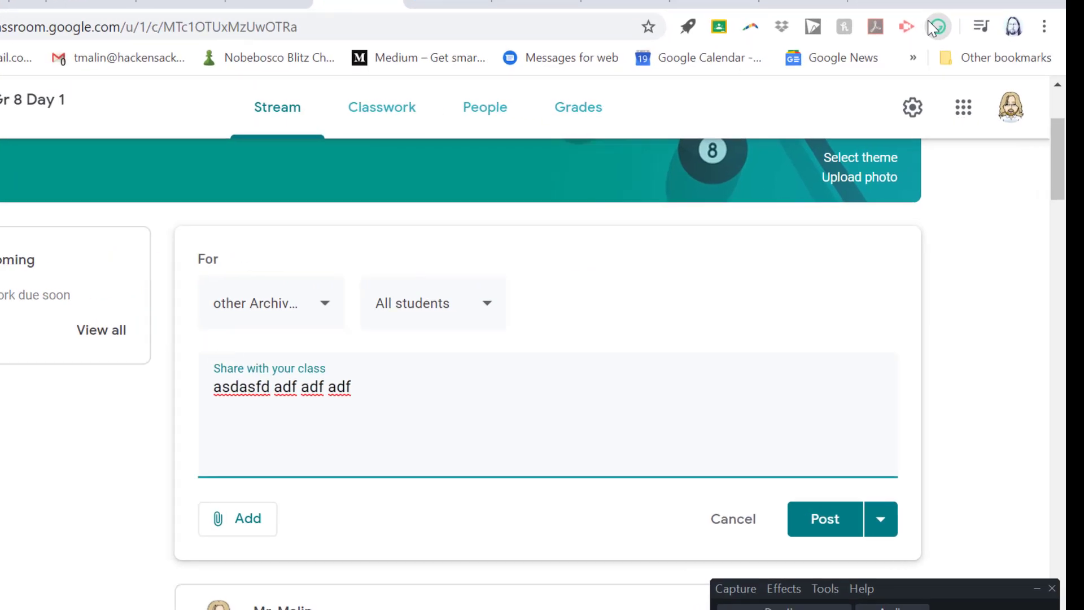
- Copy the red pushpin from the recent emojis and paste it at the start of the announcement text
{"action": "left_click", "coordinate": [937, 27]}
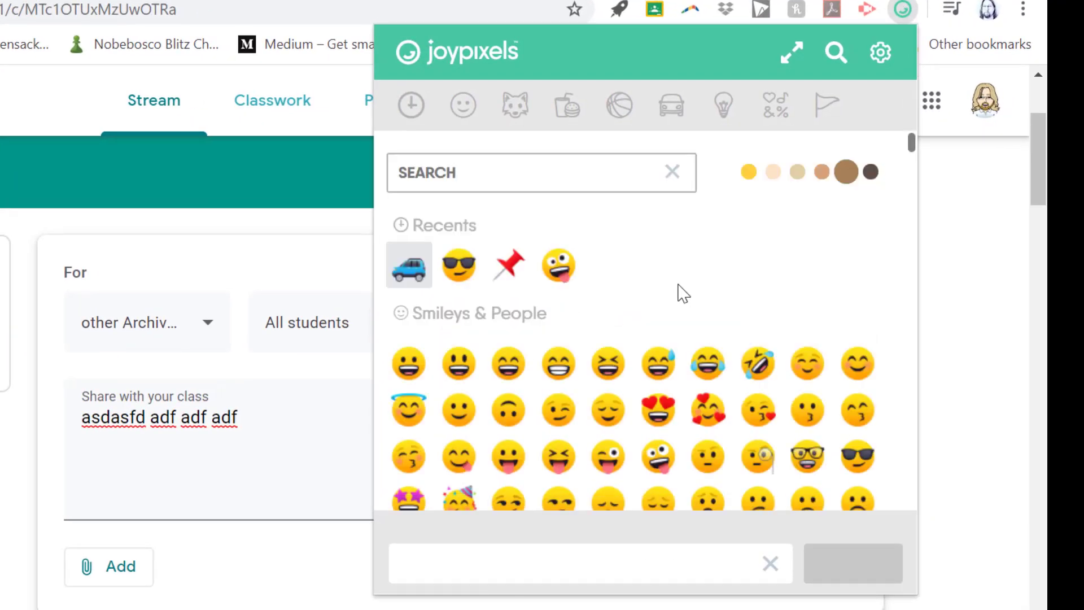
{"action": "left_click", "coordinate": [508, 268]}
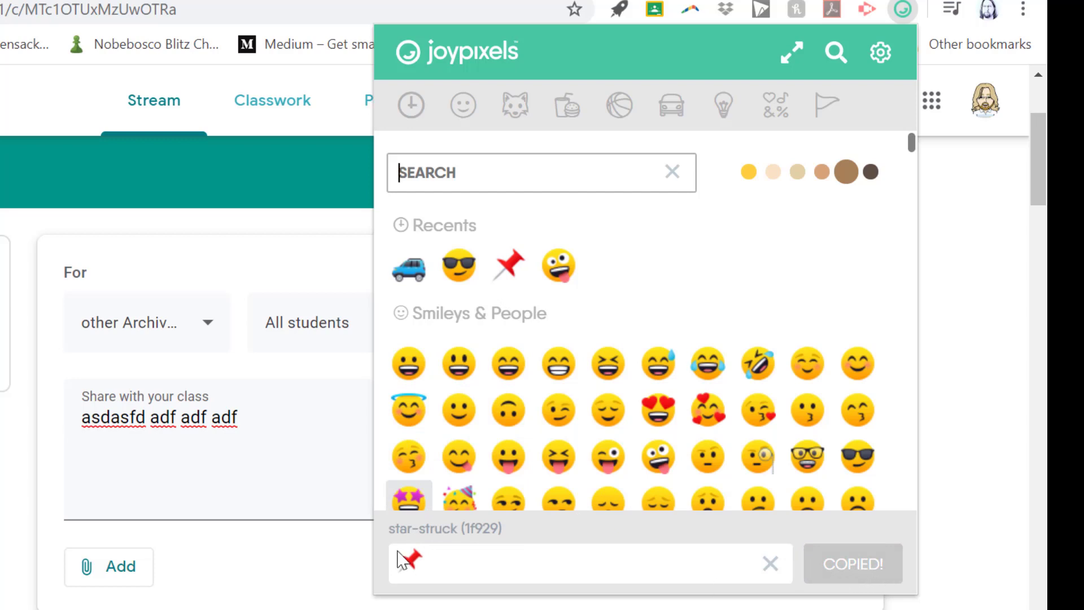
{"action": "left_click", "coordinate": [86, 423]}
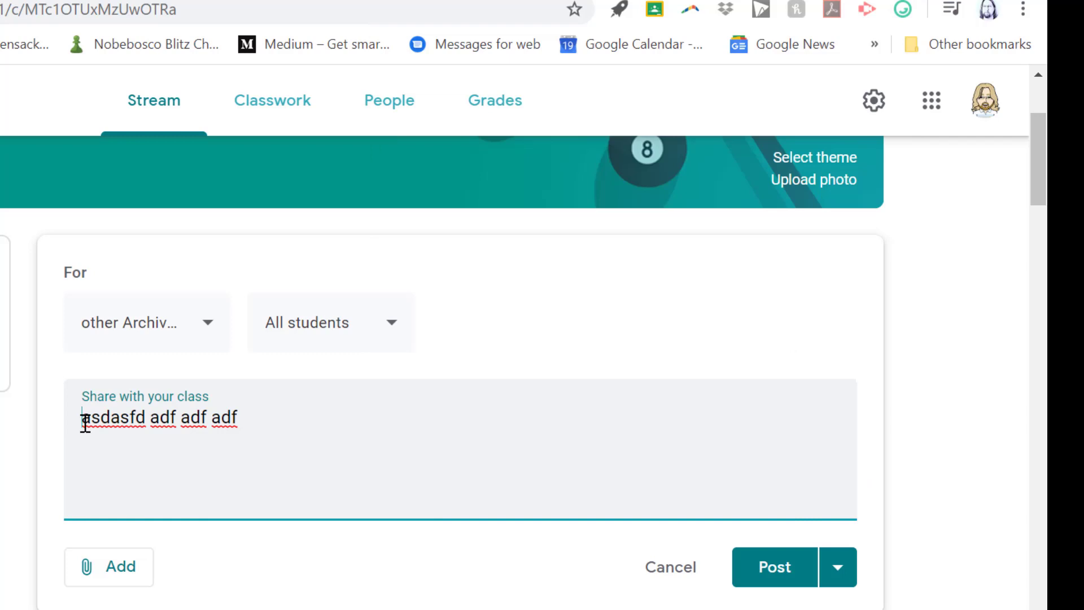
{"action": "type", "text": "📌"}
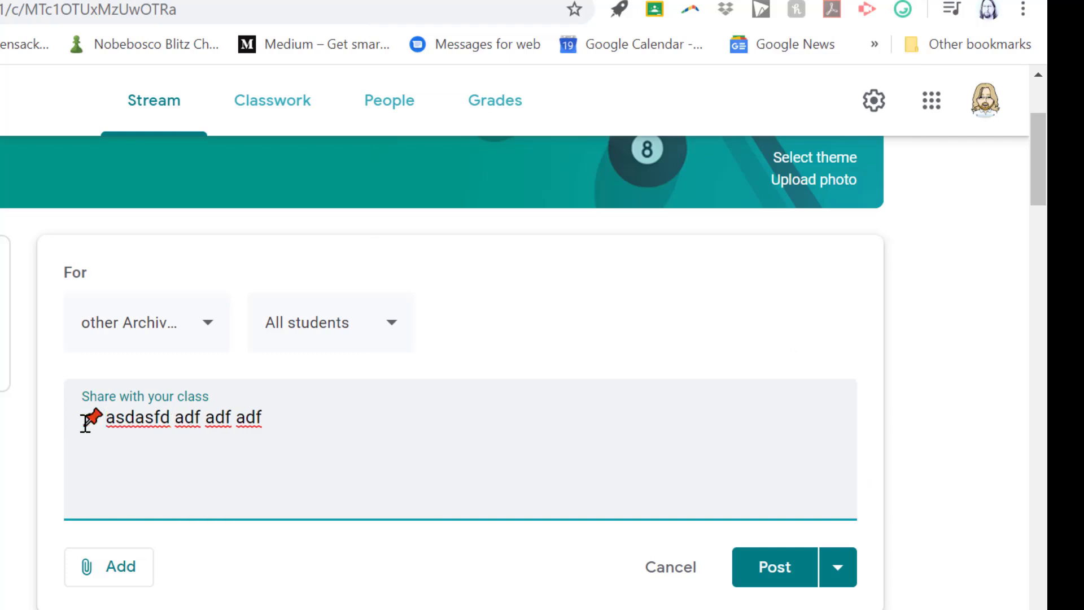
- Add a blank line below the announcement text and paste a second red pushpin emoji on the line after it
{"action": "left_click", "coordinate": [321, 418]}
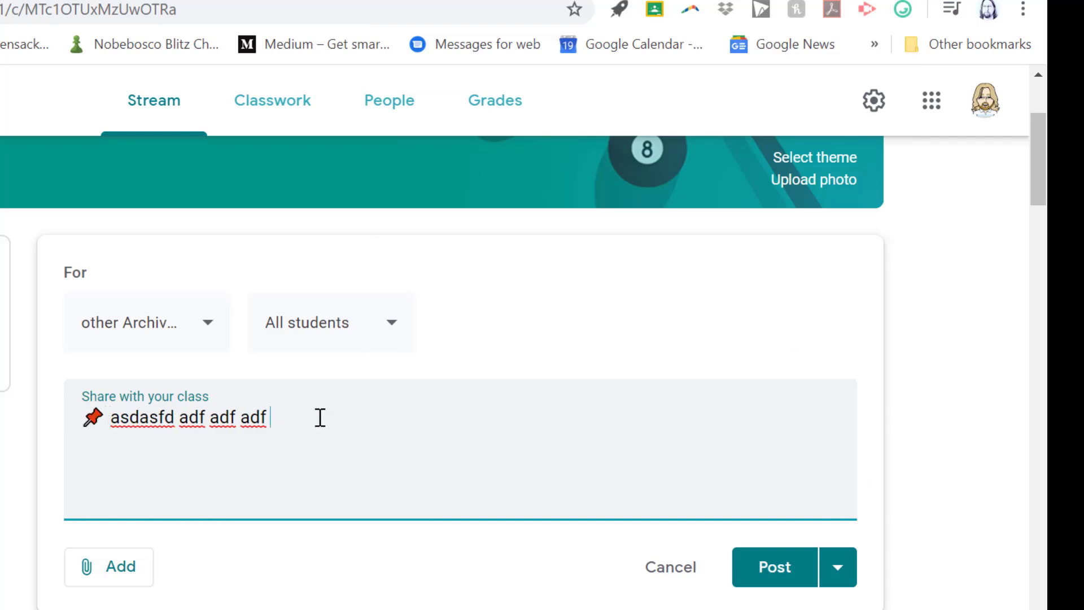
{"action": "key", "text": "Return"}
{"action": "key", "text": "Return"}
{"action": "right_click", "coordinate": [93, 476]}
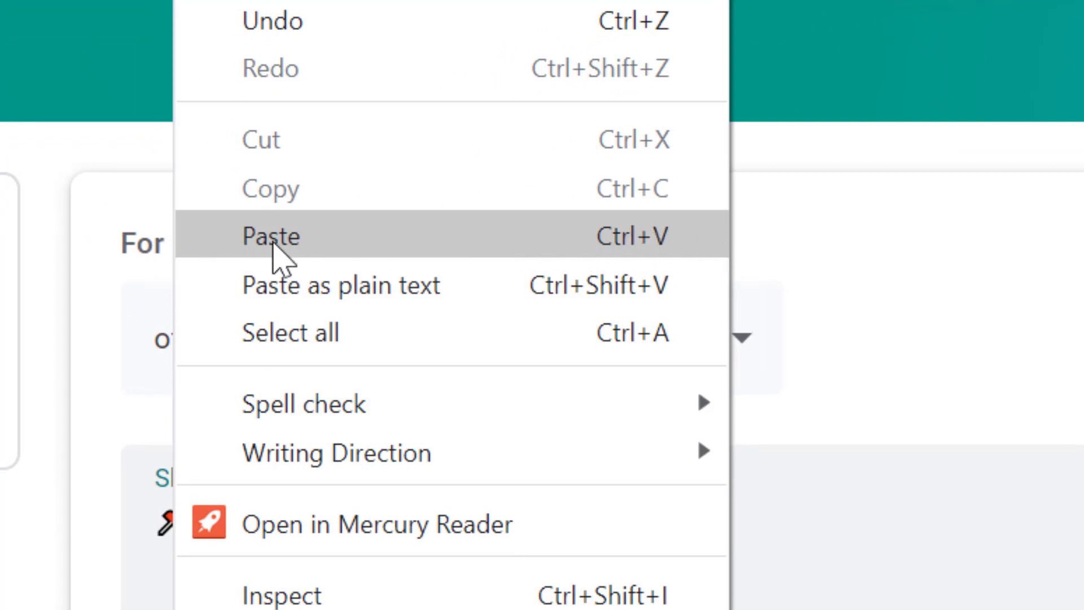
{"action": "left_click", "coordinate": [273, 244]}
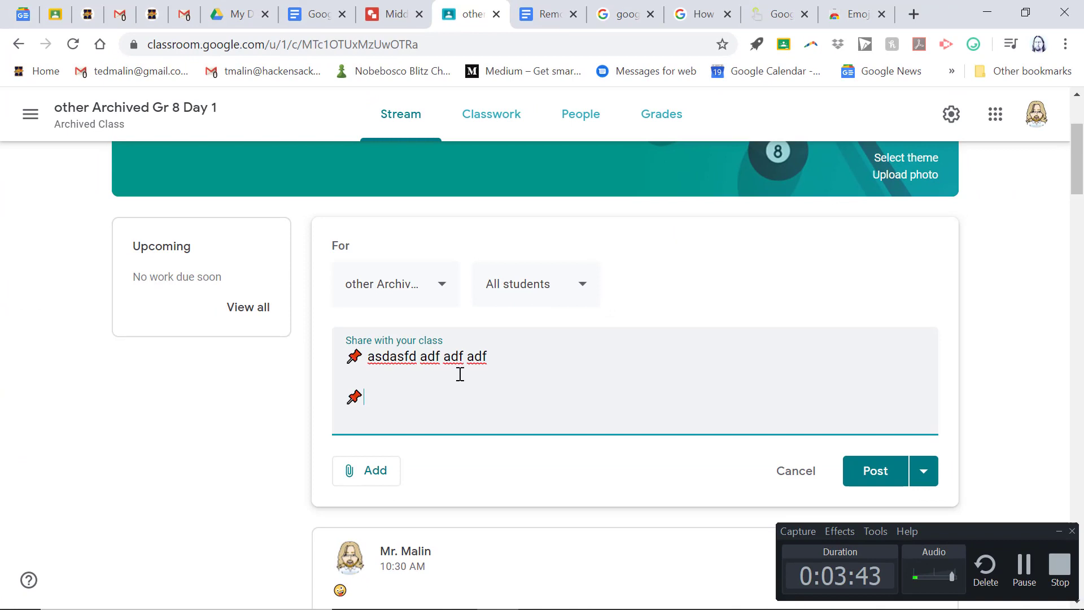